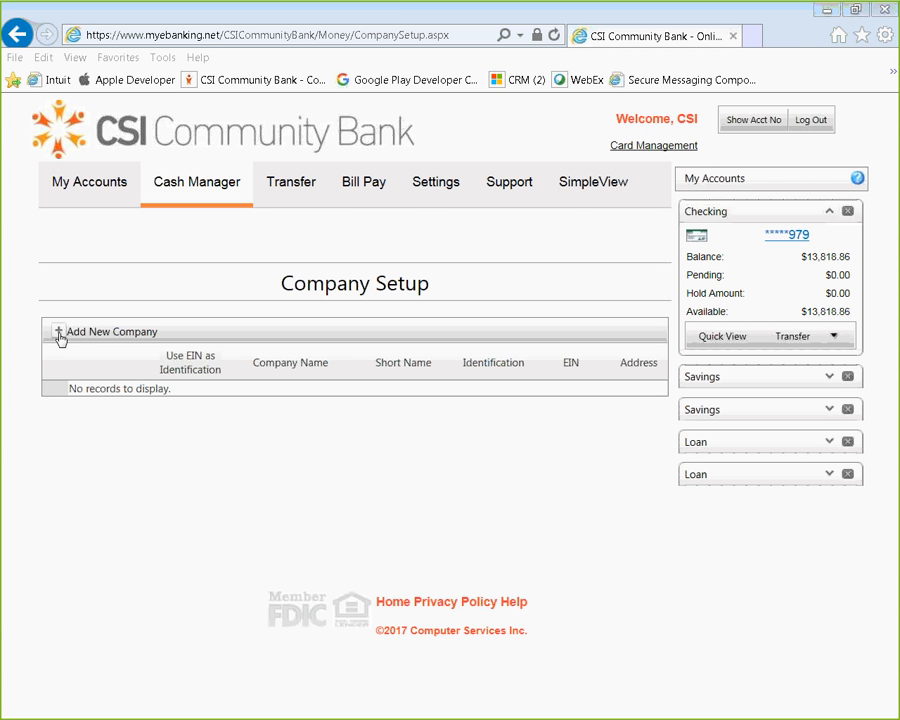
Add a new company record with the company name Computer Services and the short name CSI.
left_click(59, 333)
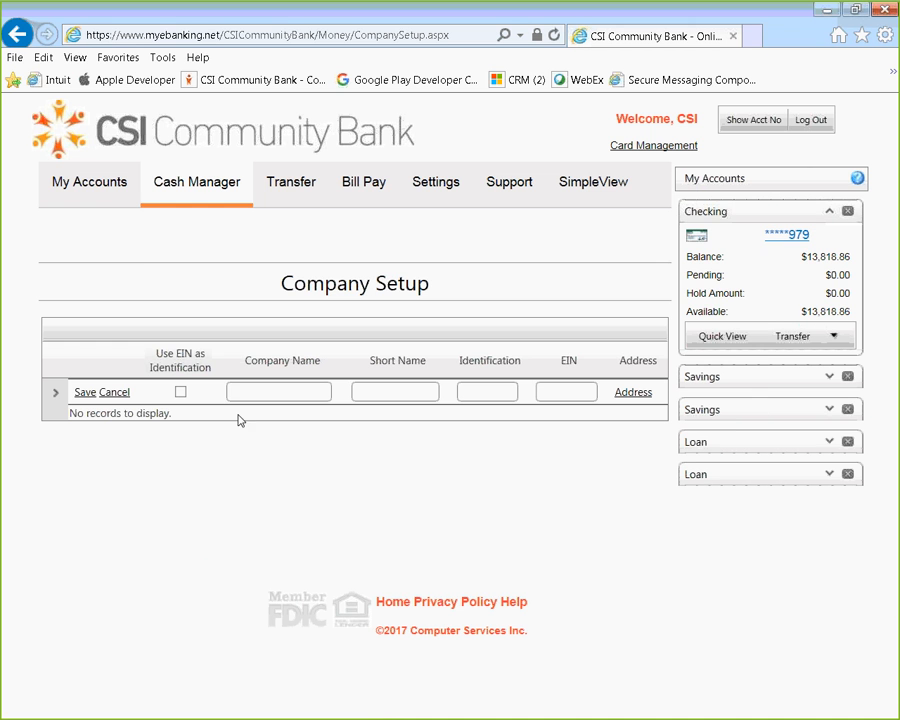
left_click(314, 386)
type("Computer Services")
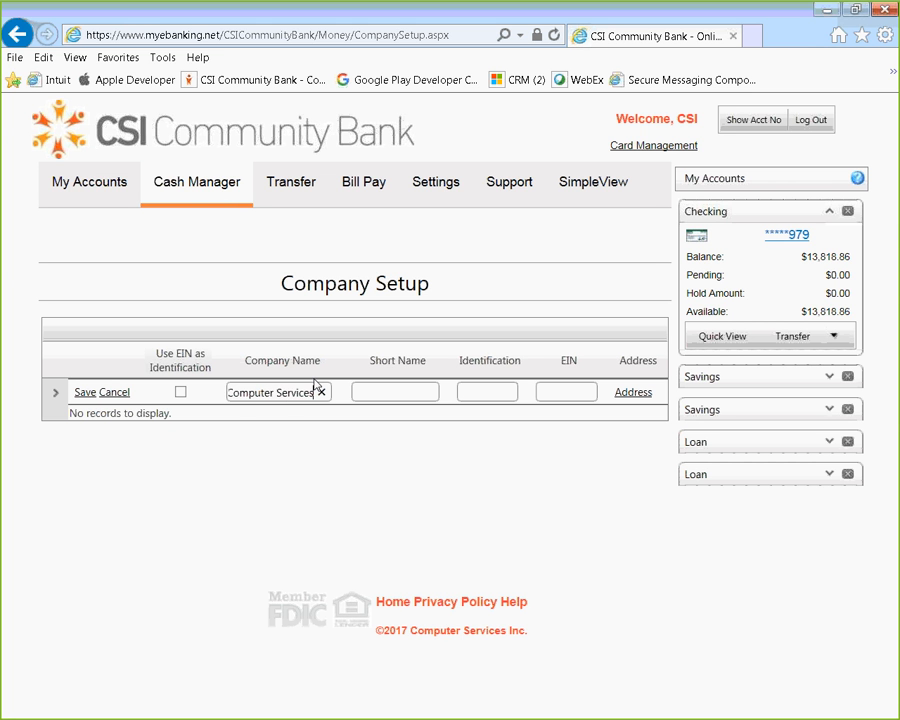
key("Tab")
type("CSI")
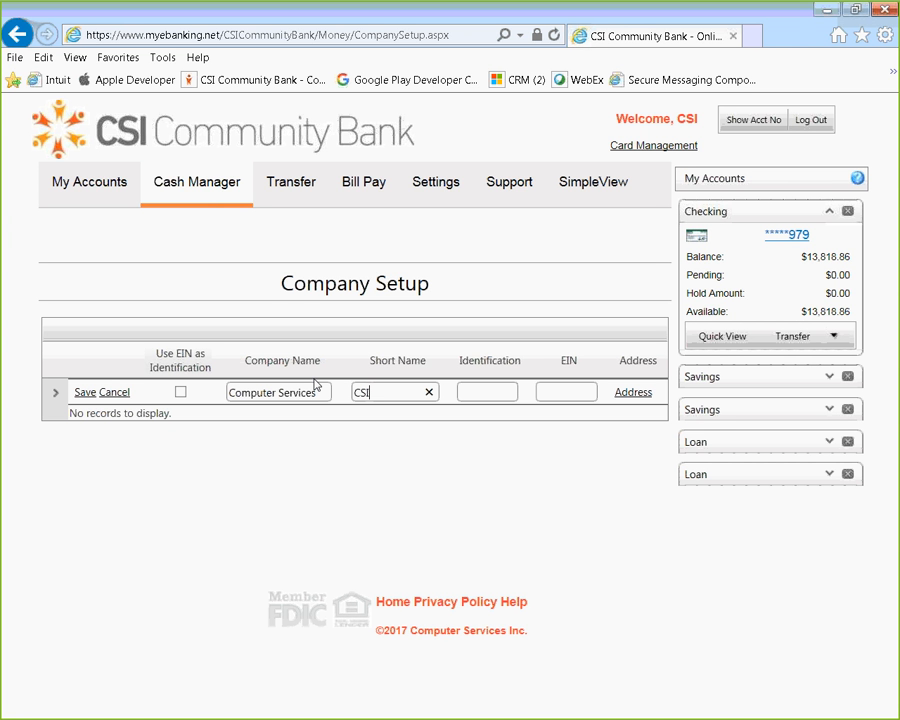
key("Tab")
type("1234")
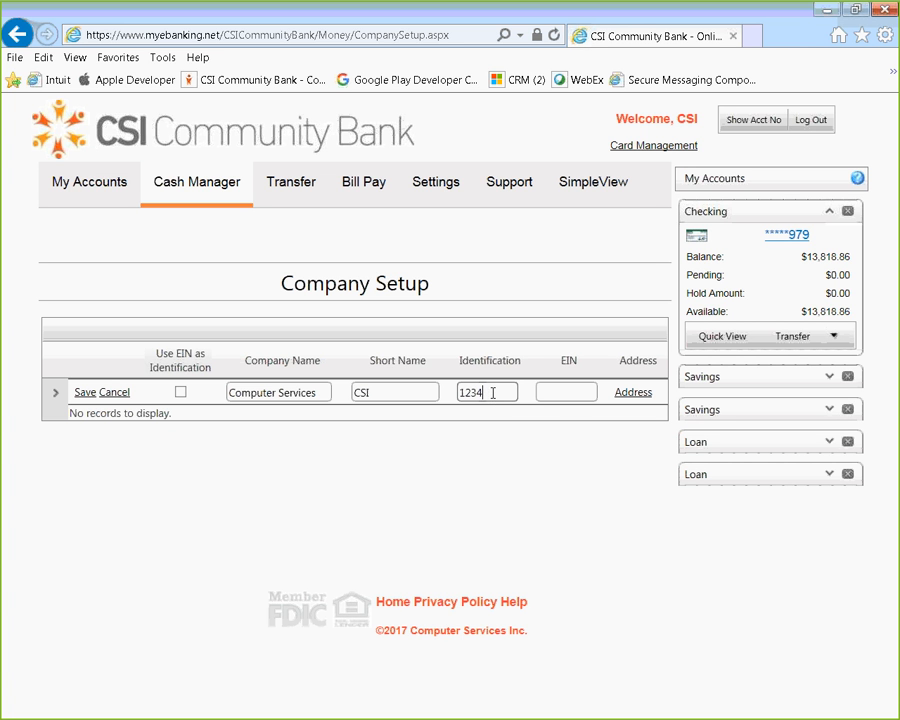
left_click_drag(492, 393, 428, 398)
key("BackSpace")
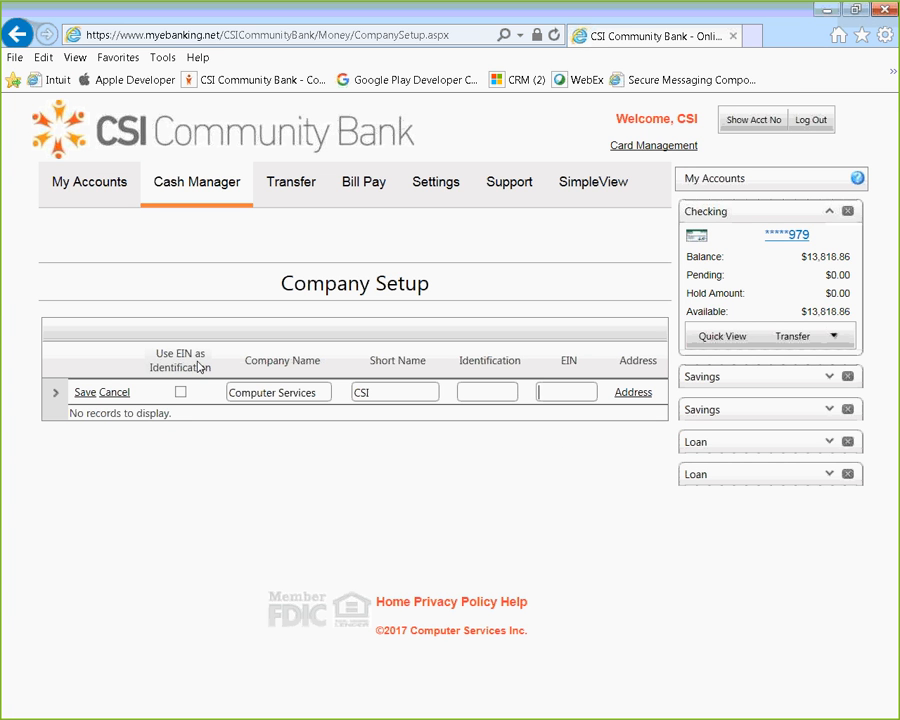
Enter the company's EIN and set the record to use the EIN as its identification.
left_click(547, 392)
type("123456789")
left_click(183, 393)
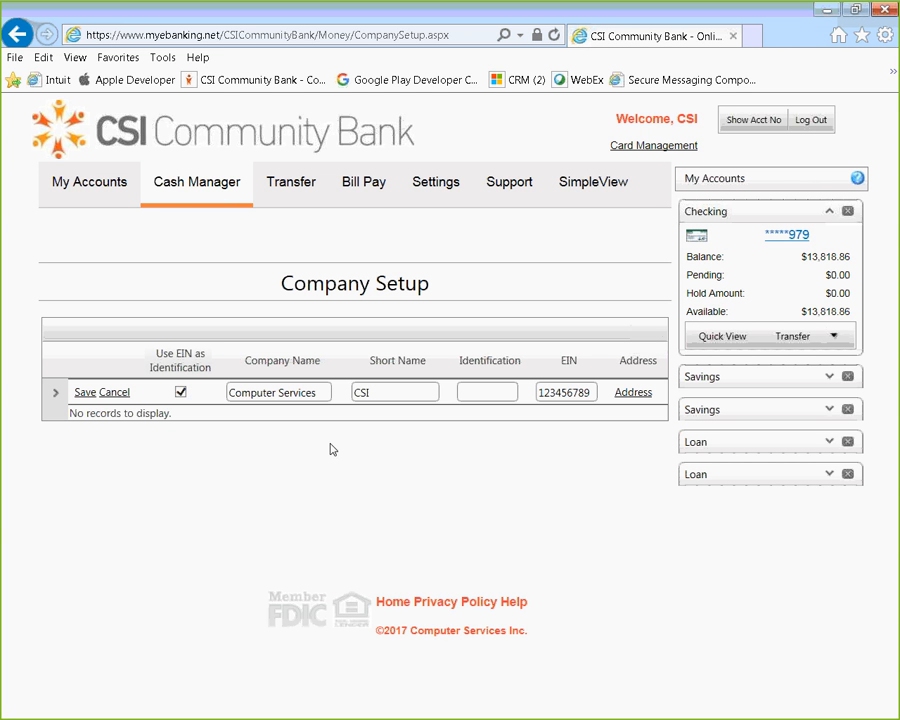
Fill in the street address, state and city in the company's address information.
left_click(633, 398)
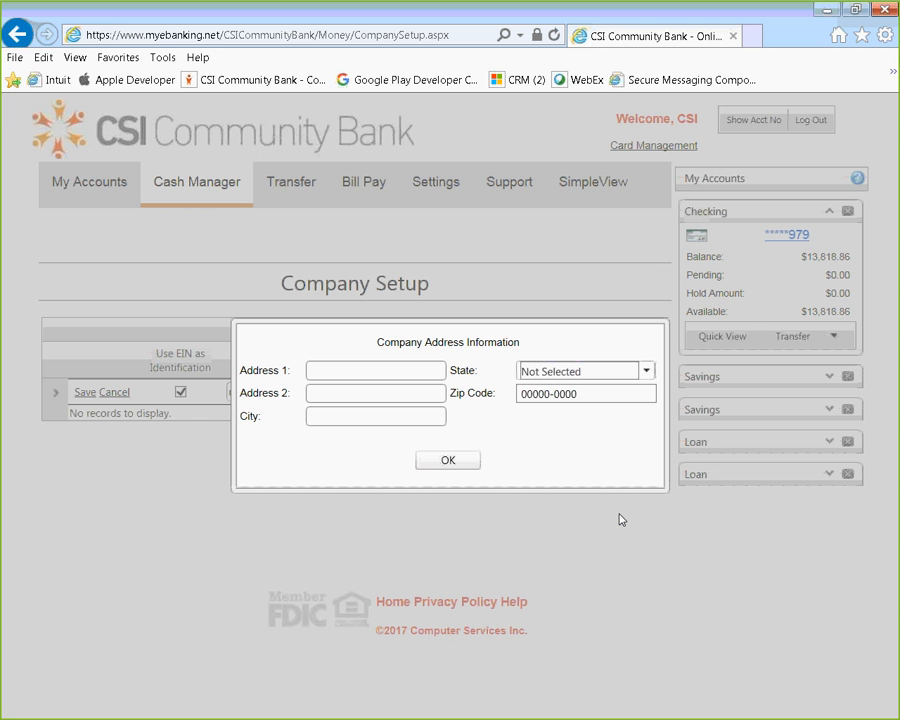
left_click(393, 371)
type("3901 Tech Dr")
key("Tab")
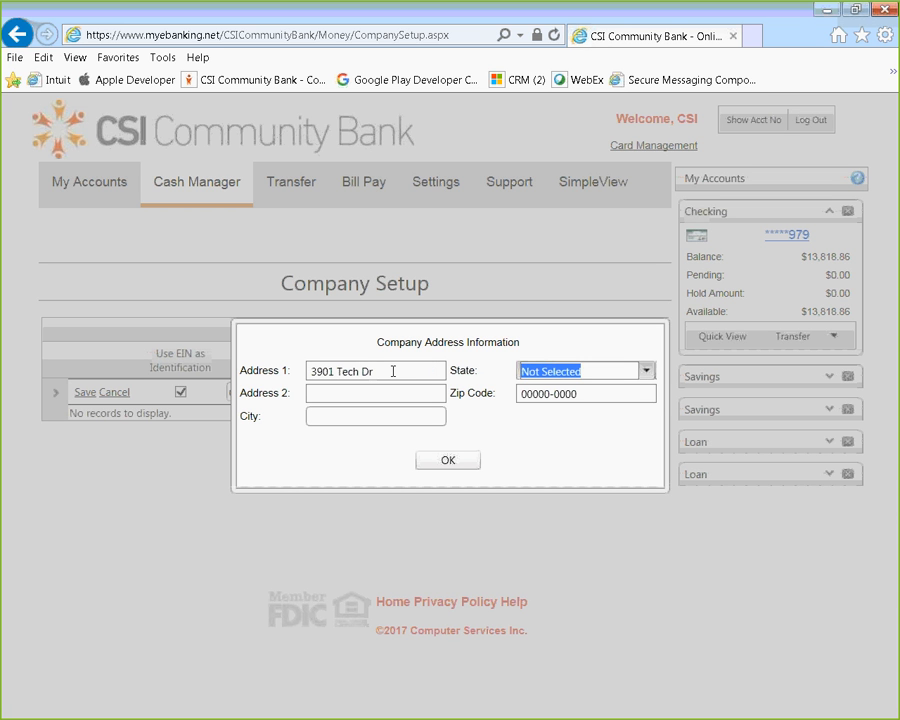
type("ke")
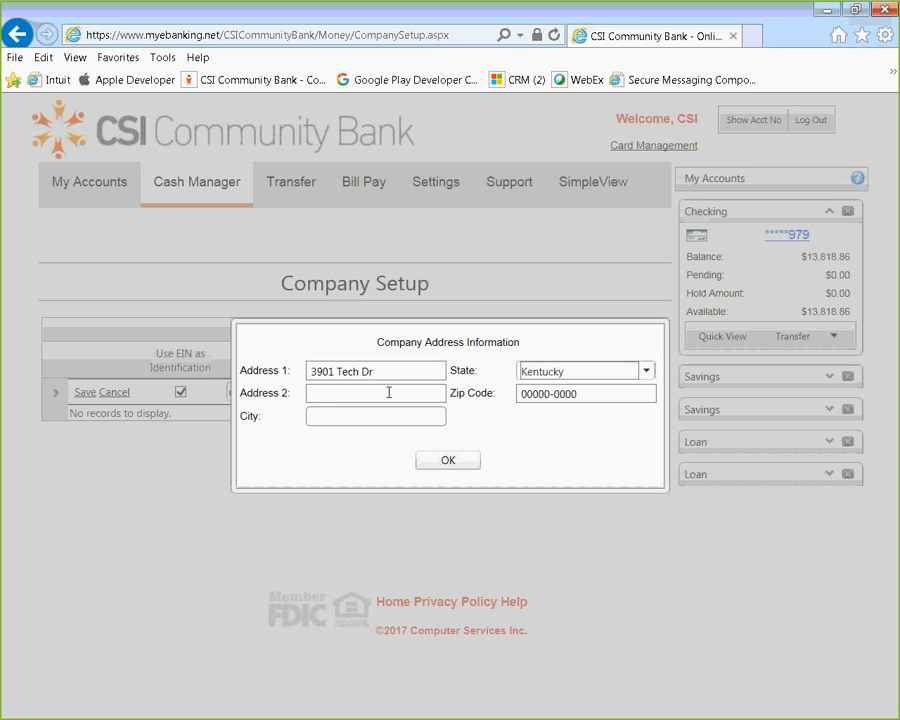
type("Paducah")
Enter the company's zip code and confirm the address information.
left_click(623, 393)
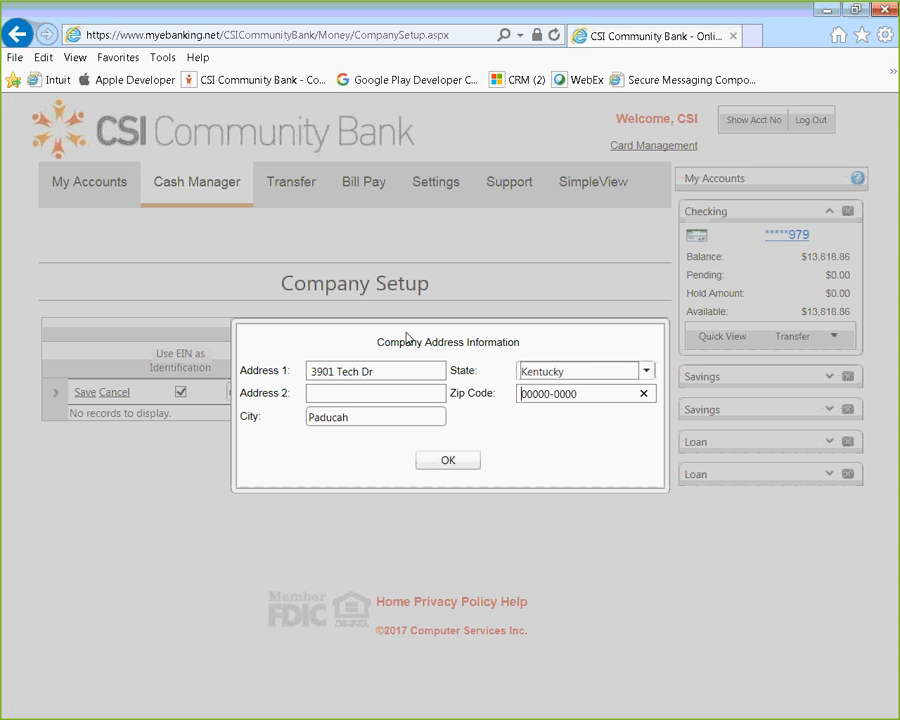
key("Right")
key("Right")
key("Right")
key("Right")
key("Right")
key("Right")
type("4200")
key("BackSpace")
key("BackSpace")
key("BackSpace")
key("BackSpace")
type("42001")
left_click(456, 465)
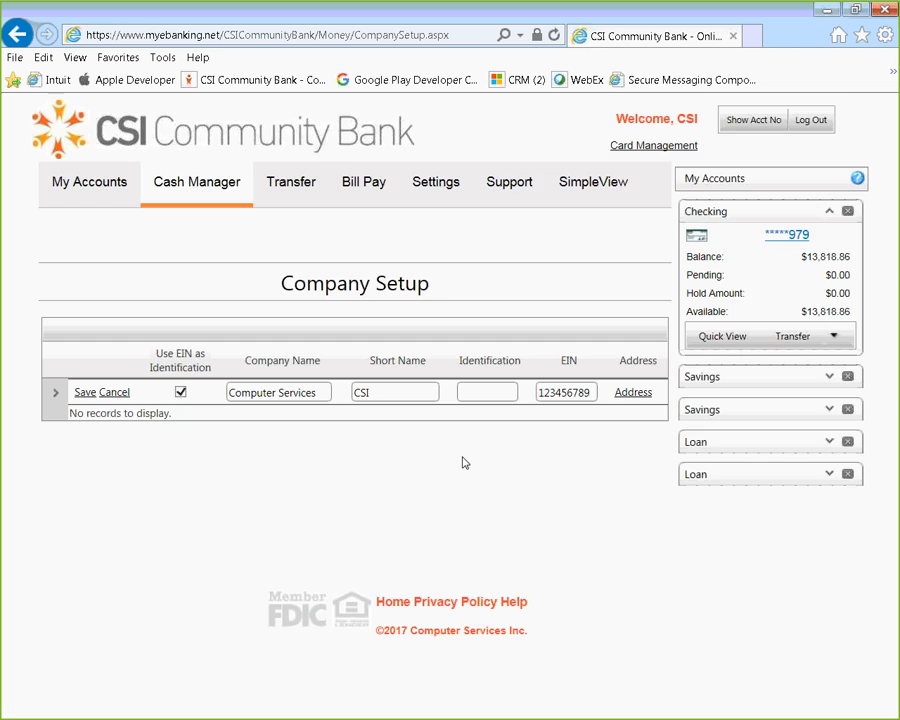
Review the company's address information once more and save the new company record.
left_click(621, 394)
left_click(448, 460)
left_click(83, 398)
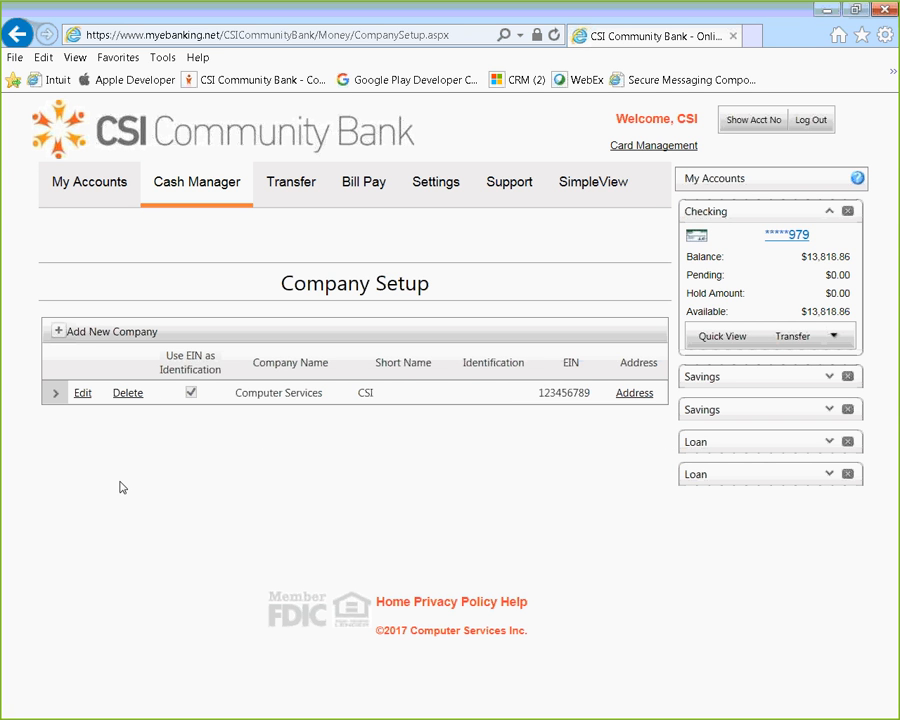
Expand the Computer Services record and start granting access to the sub-user Exmaple 1.
left_click(55, 393)
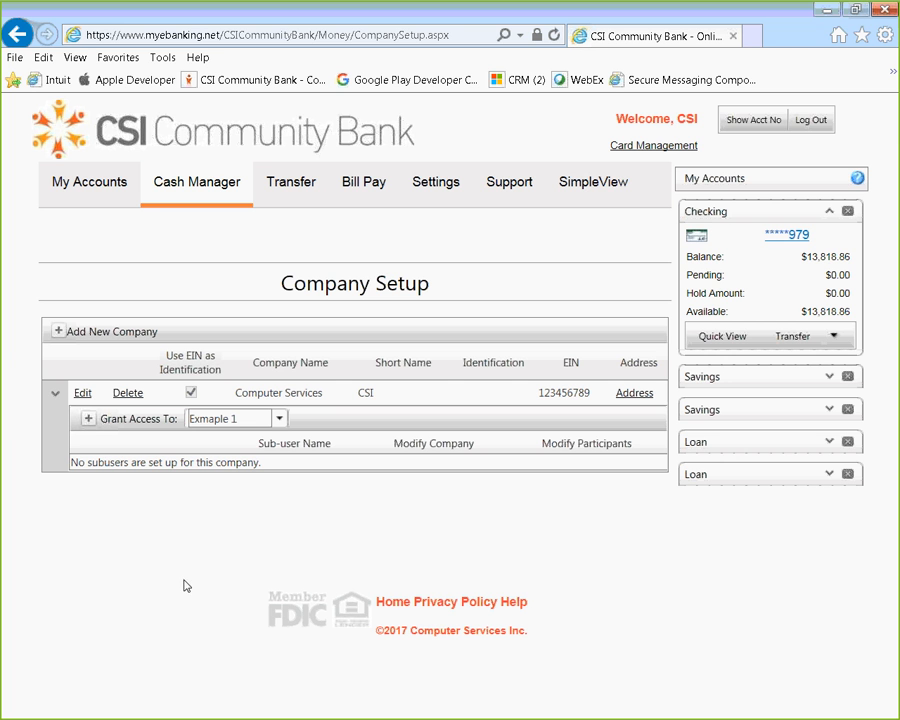
left_click(279, 419)
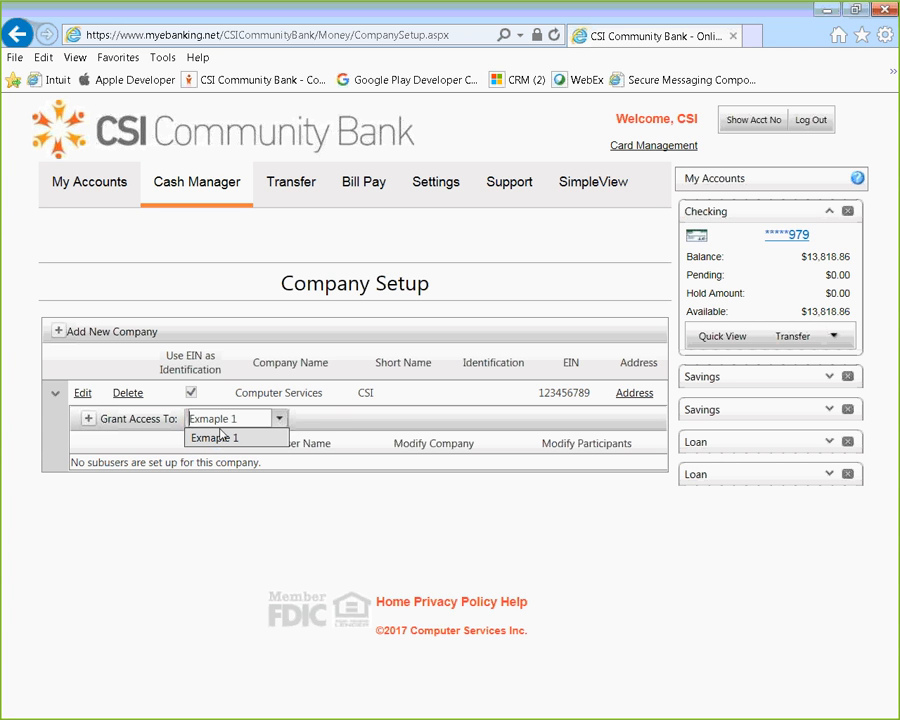
left_click(322, 442)
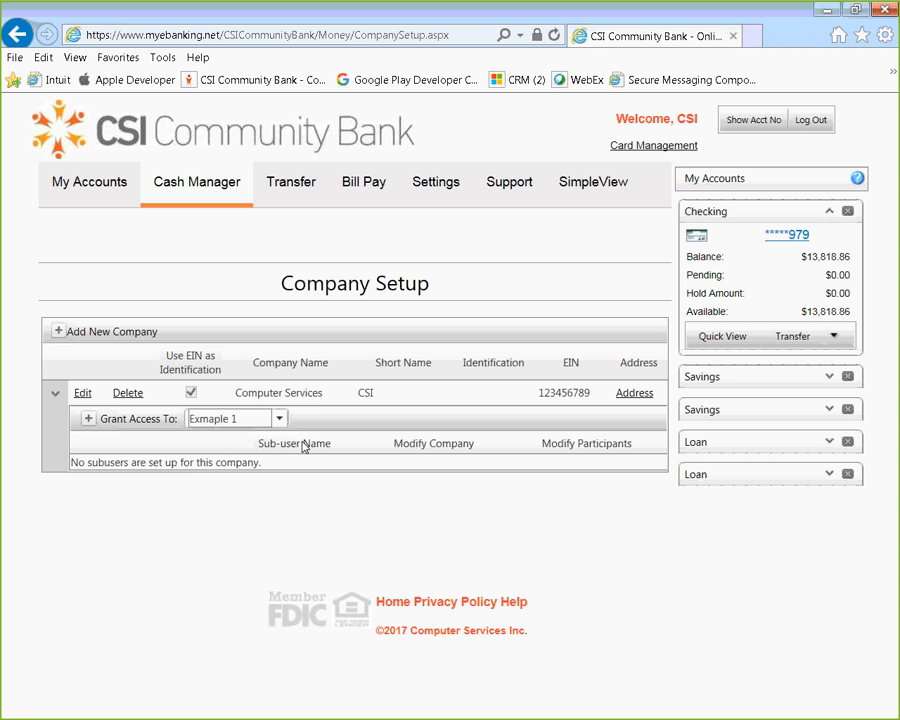
left_click(88, 421)
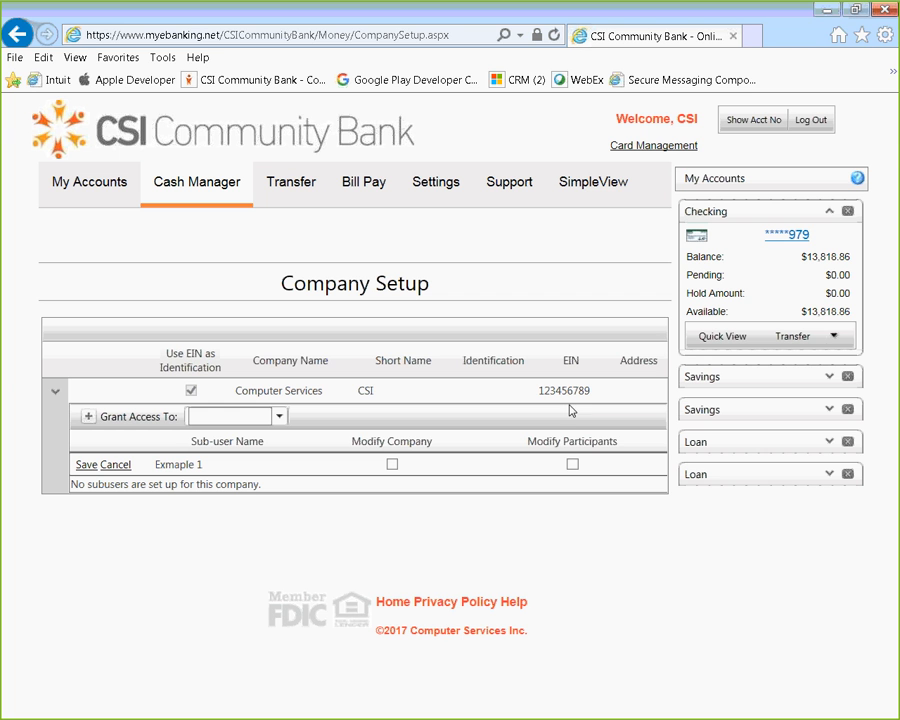
Allow the sub-user Exmaple 1 to modify participants and the company, and save the access rights.
left_click(572, 465)
left_click(392, 465)
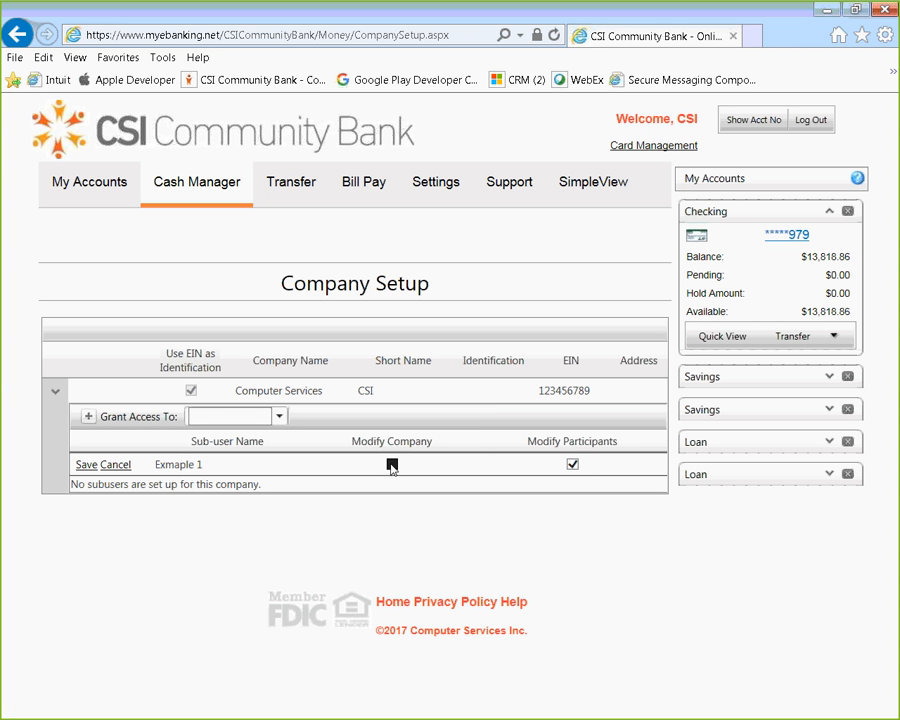
left_click(82, 467)
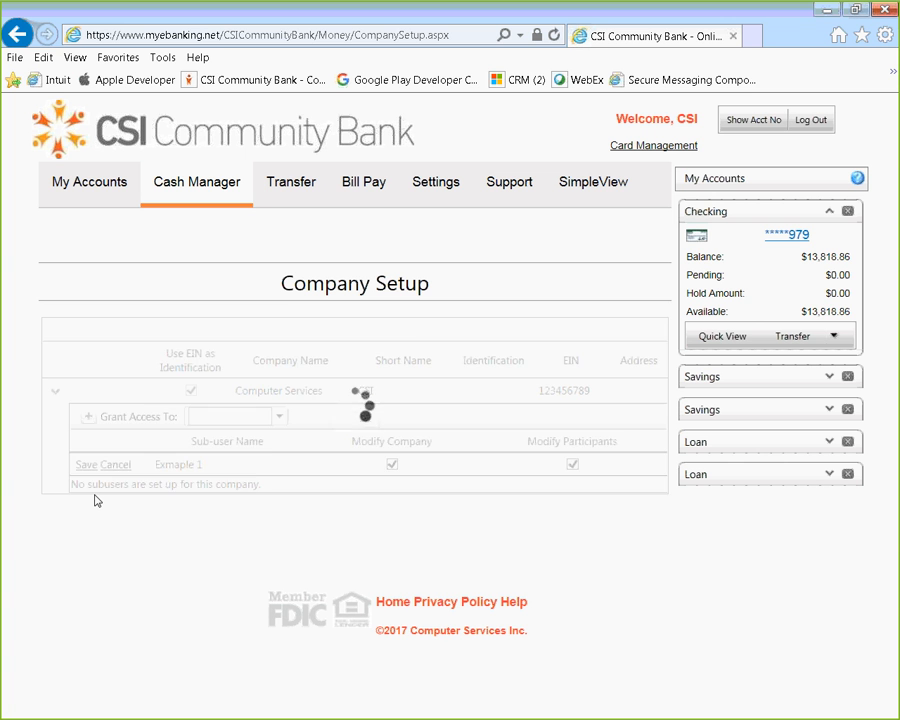